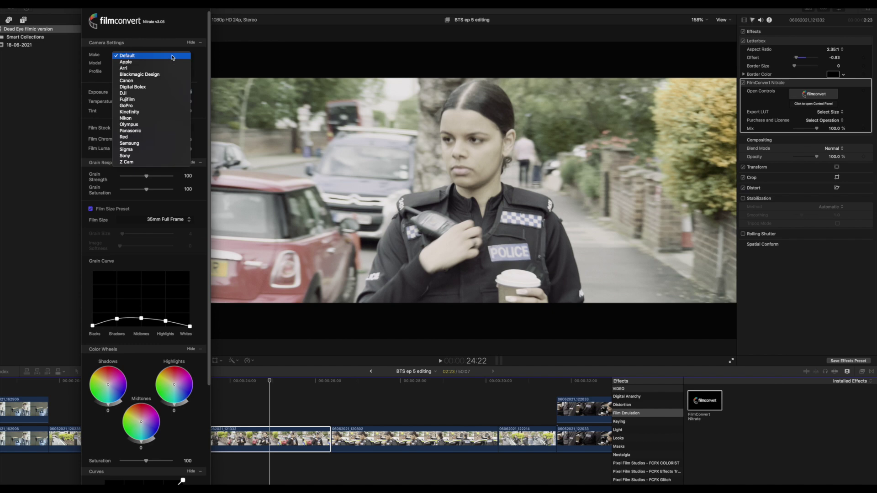
click(170, 62)
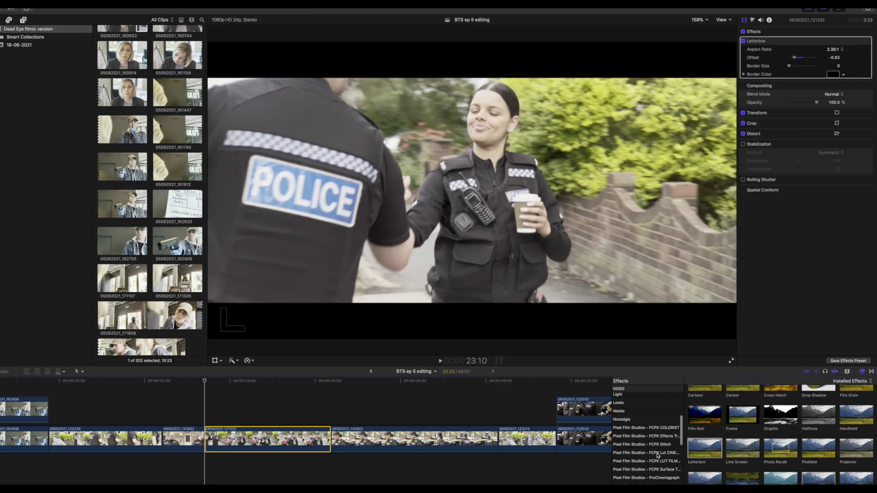
Apply the FilmConvert Nitrate film emulation effect to clip 06062021_121332 and open the effect's controls.
scroll(658, 454, up, 5)
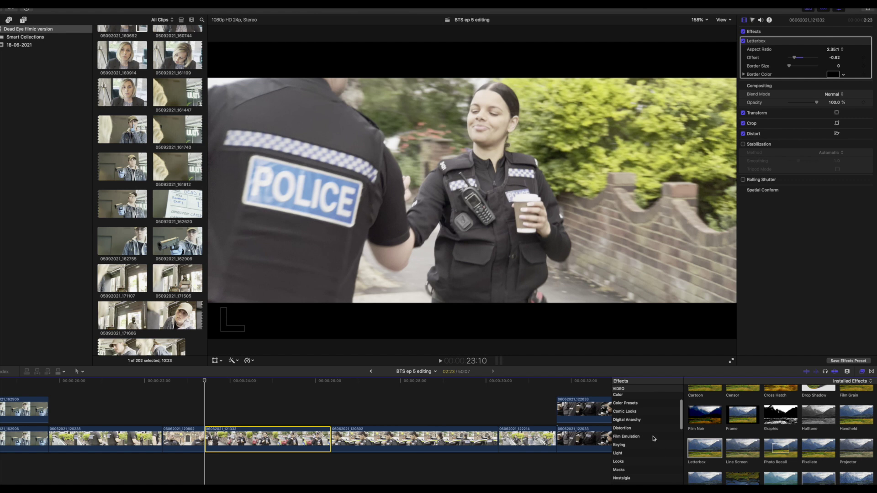
click(653, 438)
drag(711, 401, 278, 435)
click(274, 436)
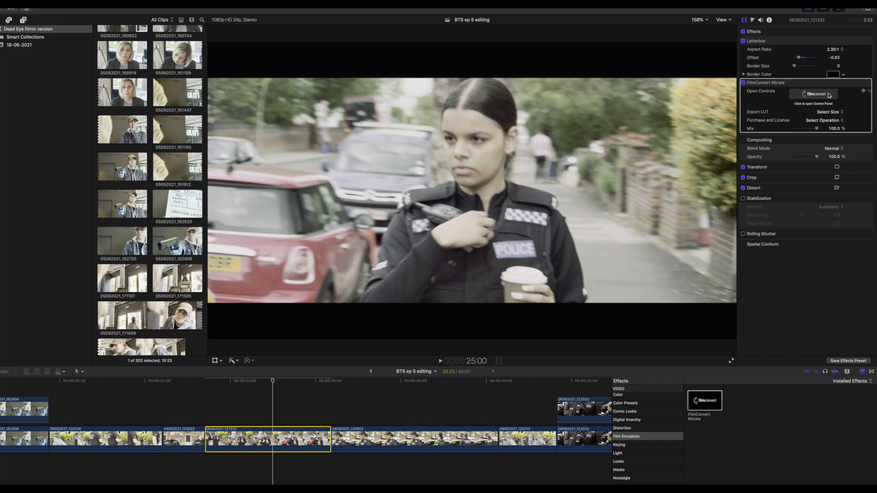
click(829, 95)
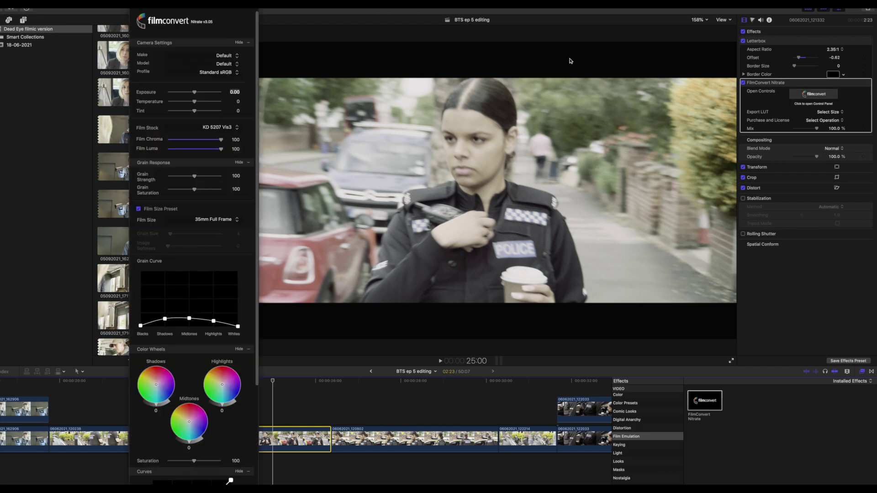
Set the camera to Apple iPhone 12 Pro/Max with the FiLMiC Log v3 profile, using the KD 5207 Vis3 film stock.
click(222, 57)
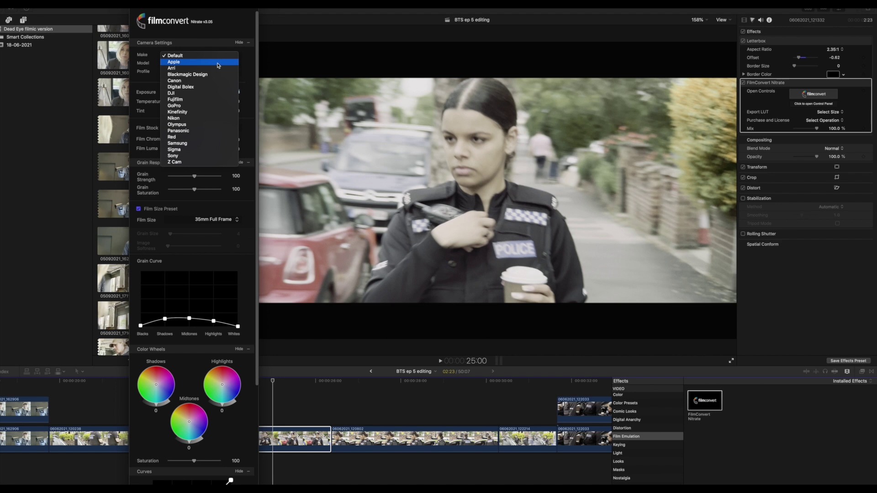
click(219, 62)
click(218, 64)
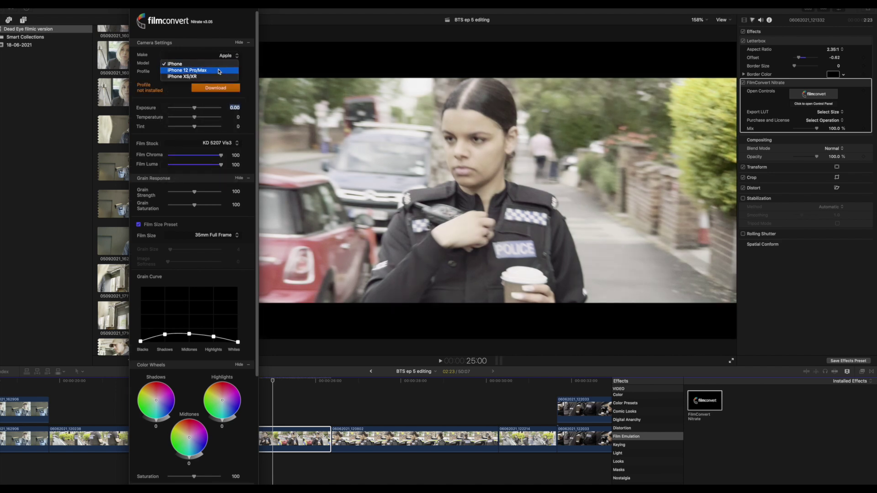
click(219, 70)
click(219, 72)
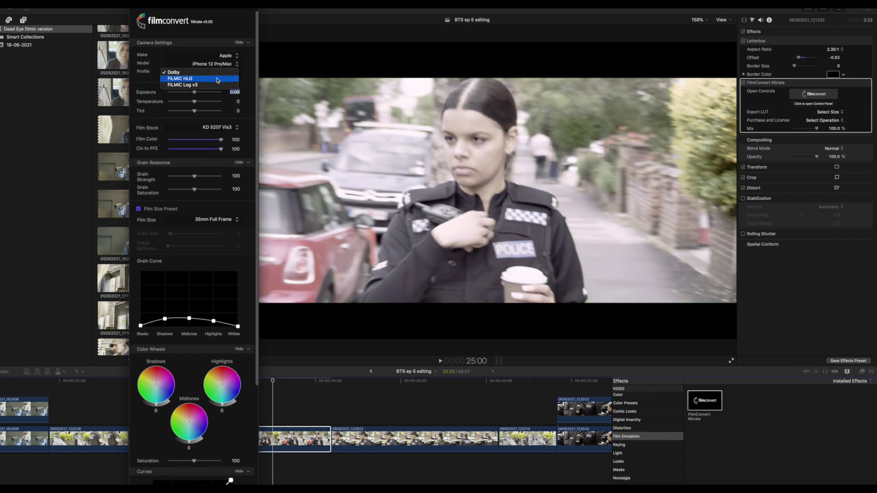
click(216, 85)
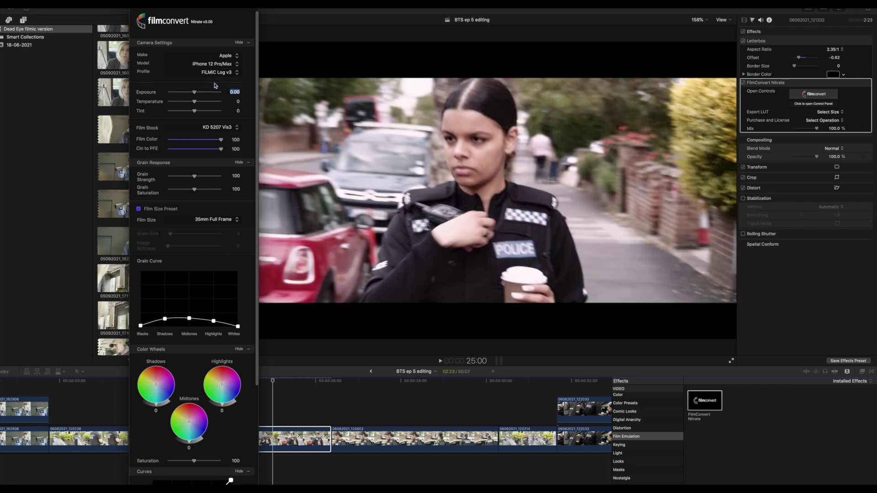
click(230, 129)
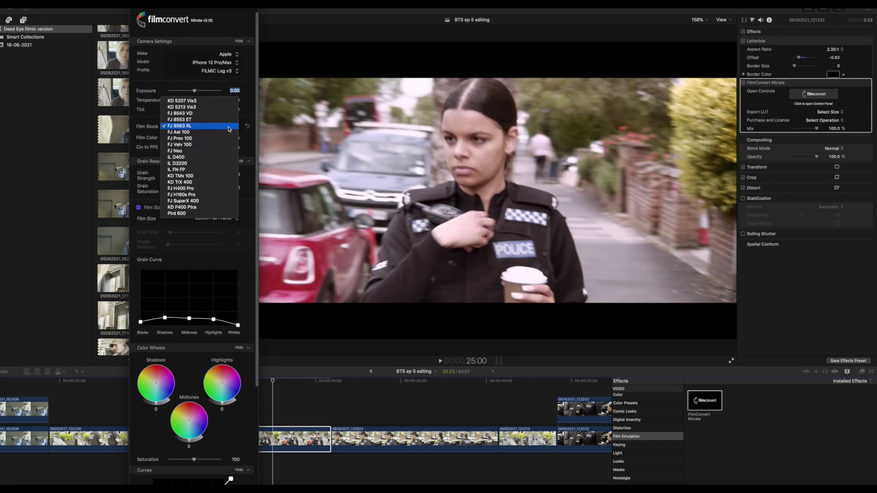
click(194, 101)
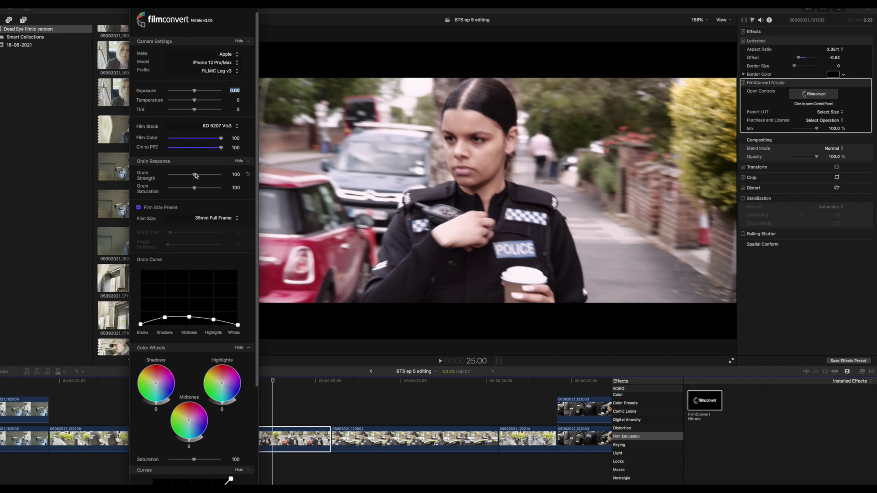
Reduce grain strength and grain saturation to 40 each, and cool the temperature to -28.
drag(195, 176, 177, 177)
drag(195, 188, 179, 190)
drag(178, 191, 177, 192)
drag(195, 102, 189, 103)
Darken the image's shadows by adding two points to the lower part of the FilmConvert tone curve and pulling it slightly down.
scroll(249, 290, down, 4)
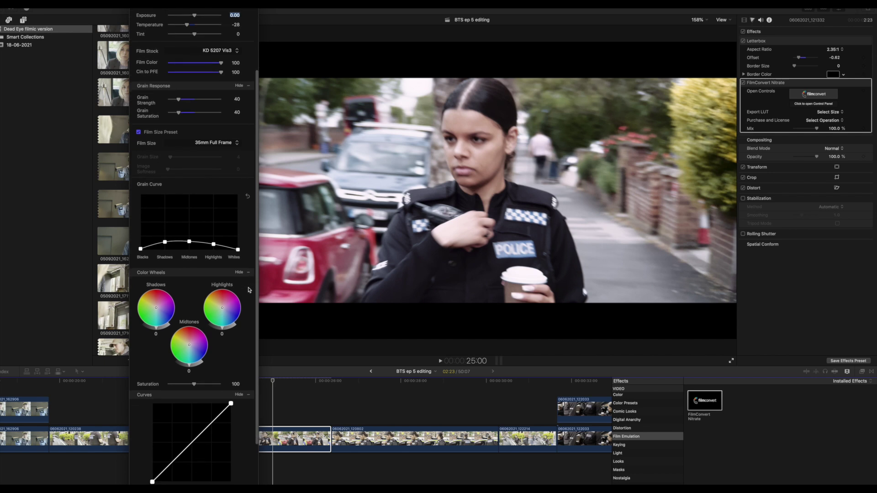
scroll(250, 290, down, 4)
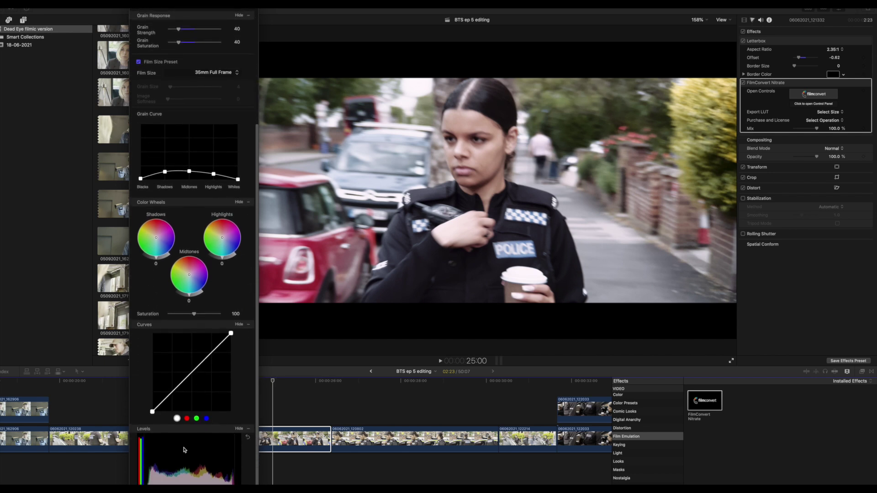
click(163, 401)
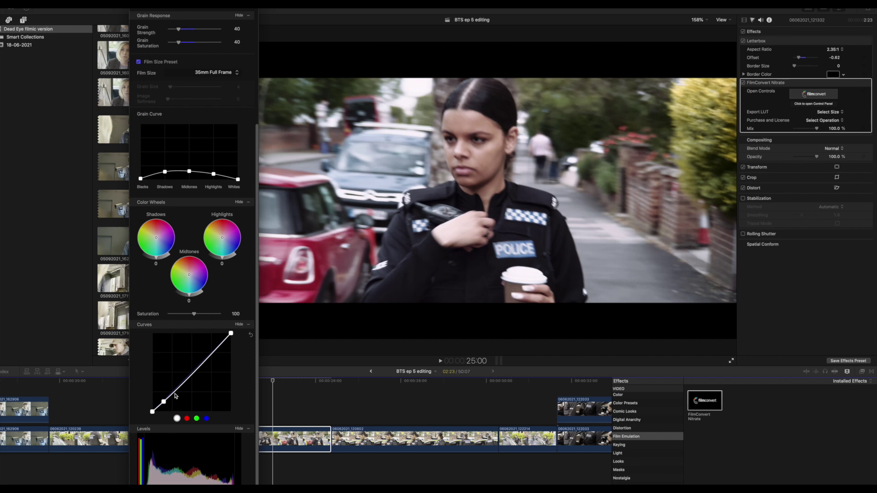
drag(175, 389, 175, 392)
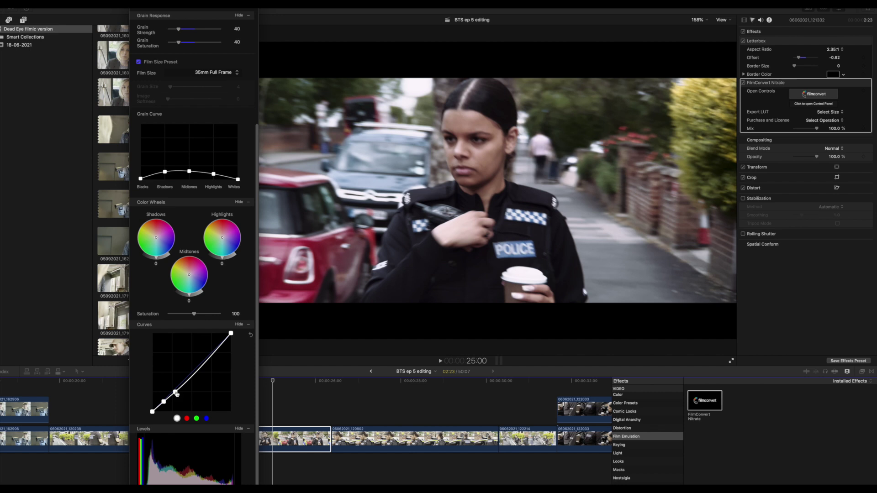
scroll(223, 383, up, 2)
scroll(223, 383, up, 8)
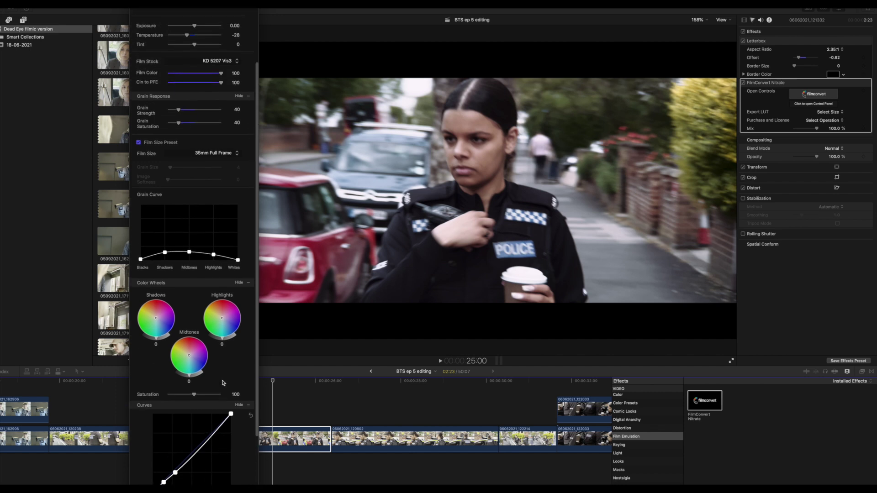
Add a Color Board correction to the clip with global saturation at -42% and highlights exposure at -7%.
click(752, 20)
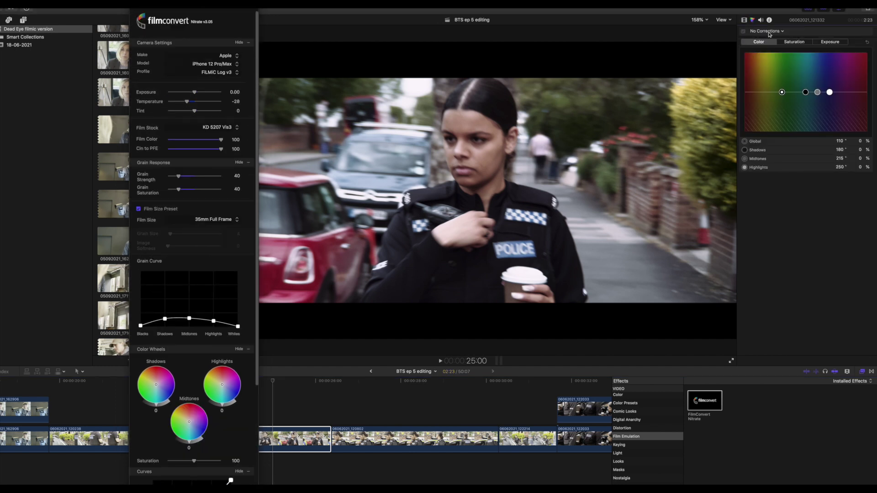
click(790, 42)
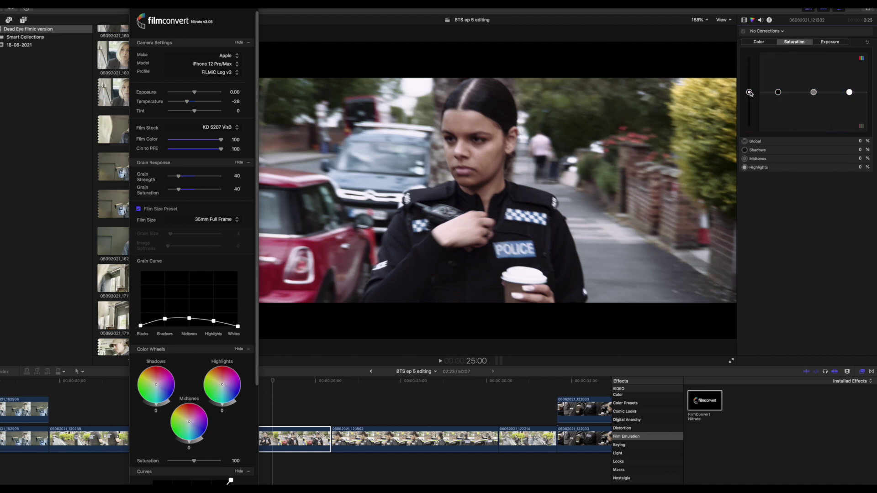
drag(749, 92, 749, 110)
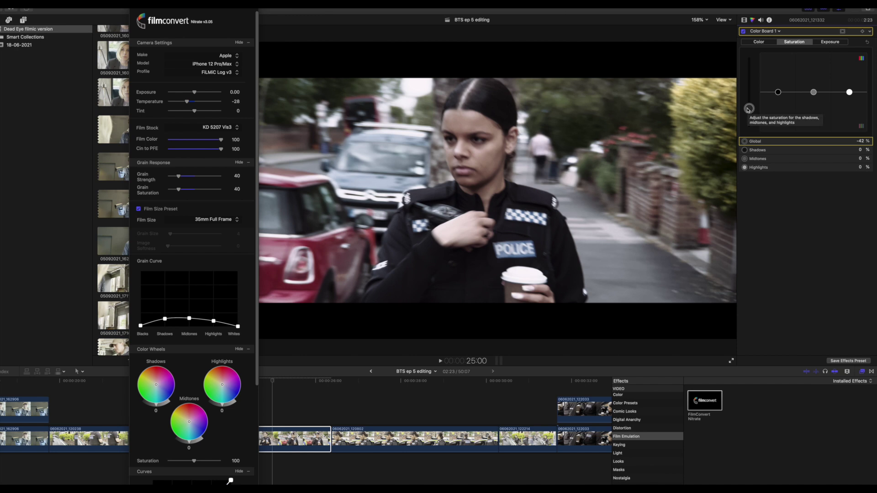
click(829, 42)
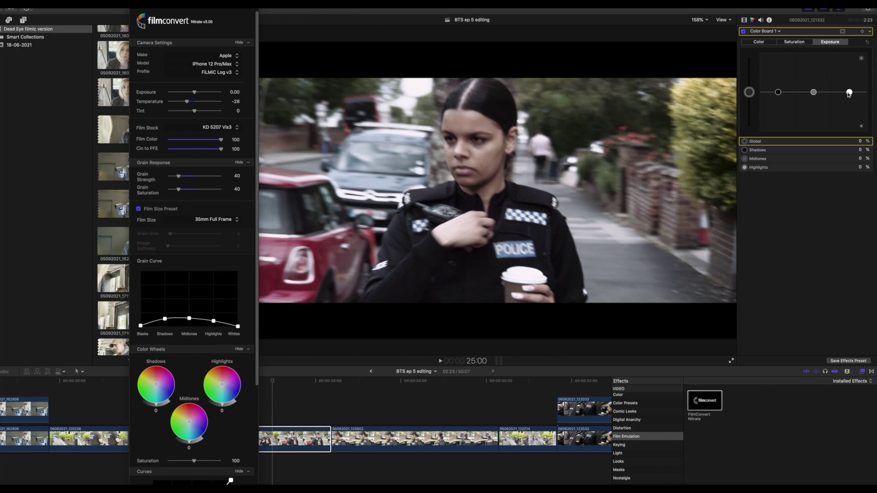
drag(849, 93, 848, 95)
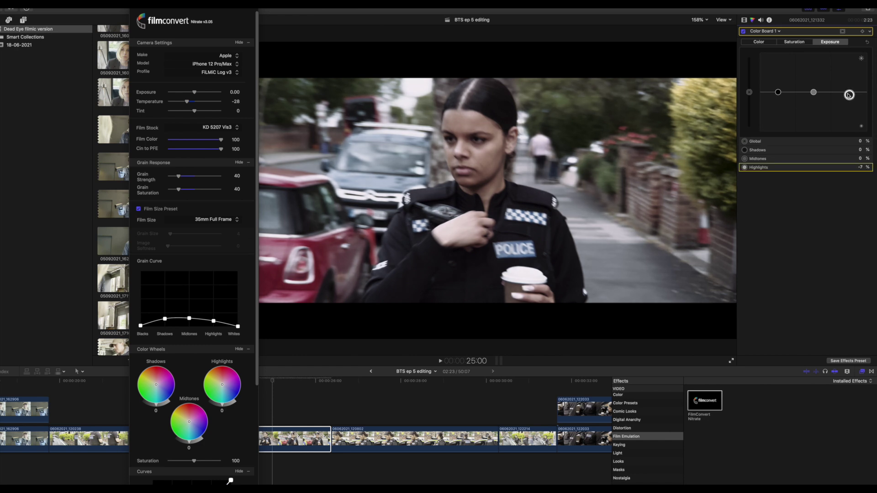
Play back the graded clip from its start into the ungraded clip that follows.
click(283, 411)
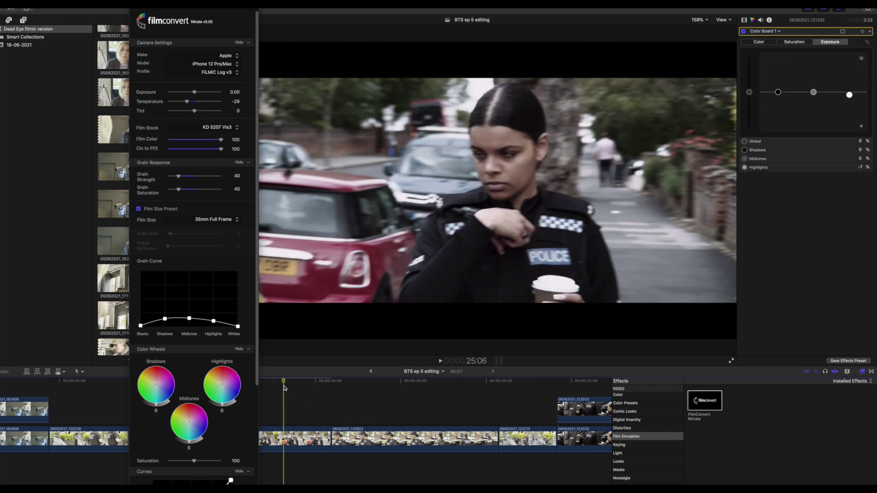
click(207, 381)
key(space)
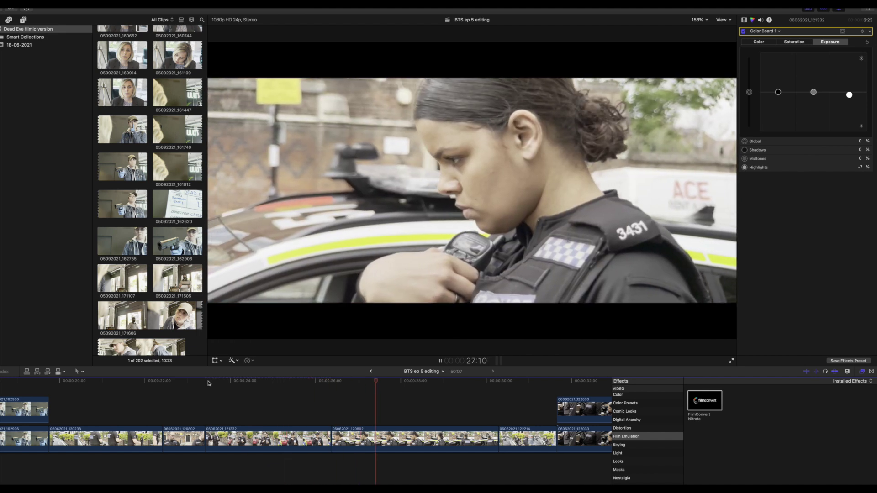
key(space)
Copy the graded clip and paste its Letterbox, FilmConvert Nitrate, Color Board 1 and volume attributes onto the following clip, 06062021_120802.
click(261, 438)
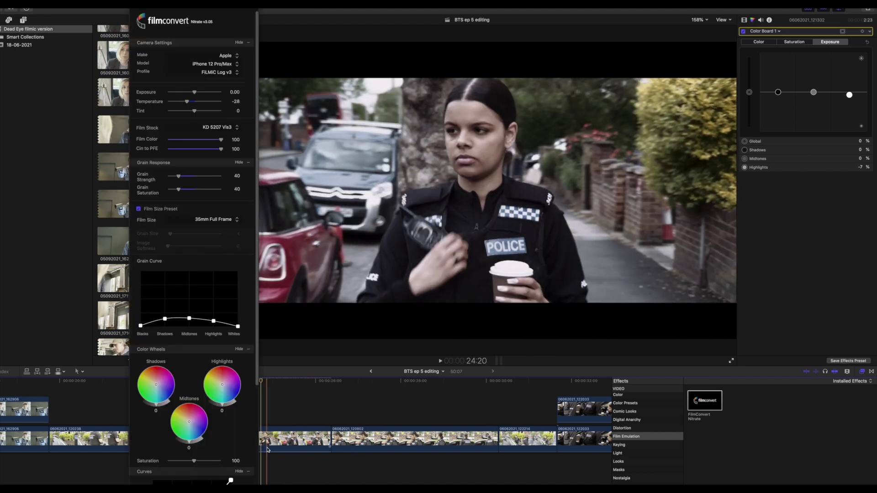
click(279, 437)
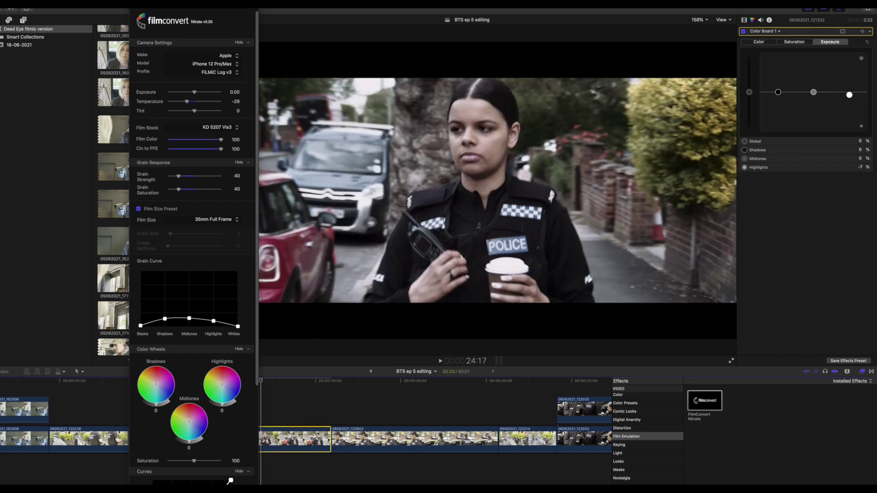
click(62, 4)
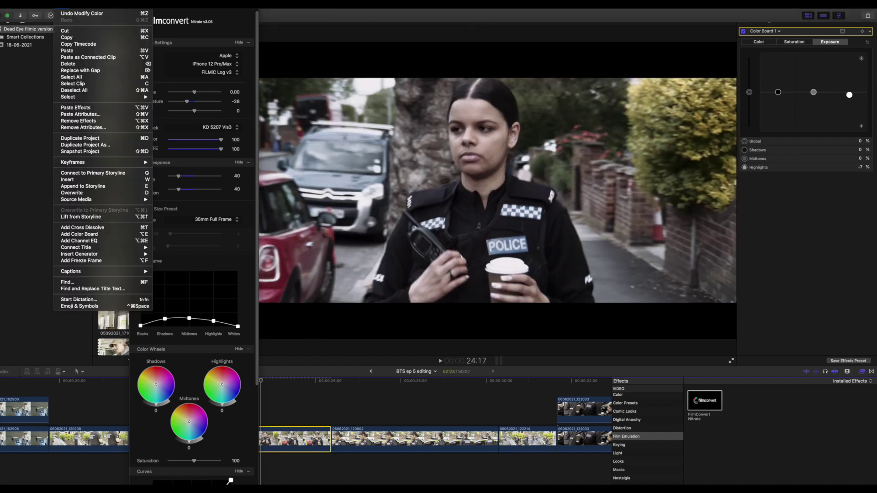
click(68, 38)
click(358, 436)
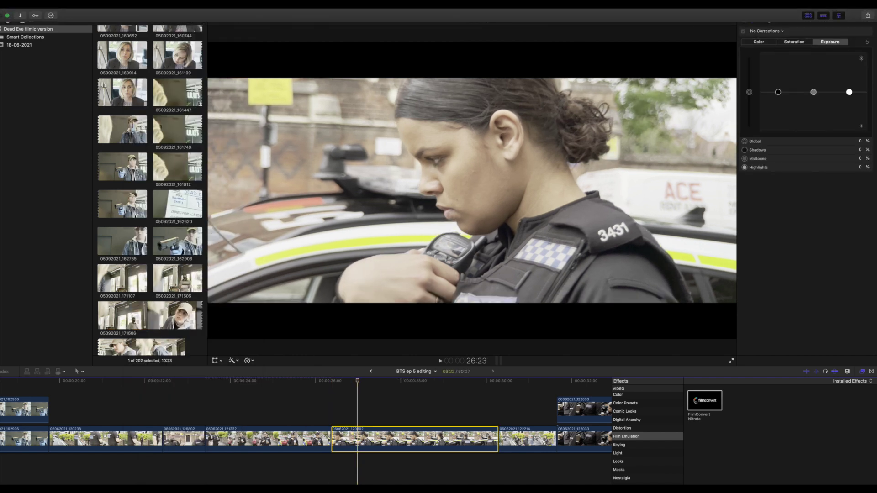
click(64, 4)
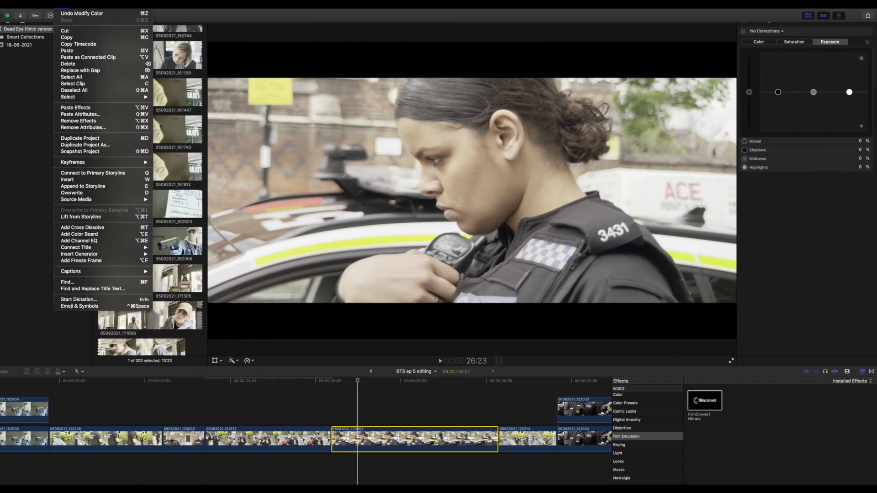
click(80, 114)
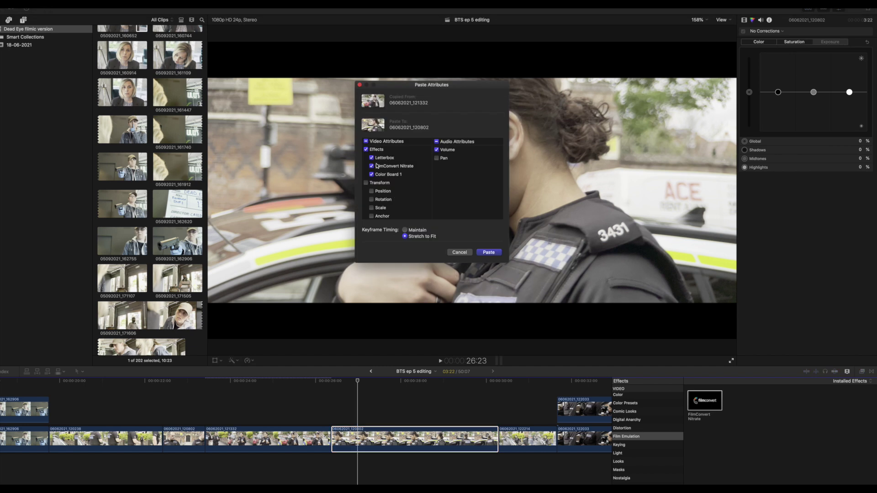
click(489, 252)
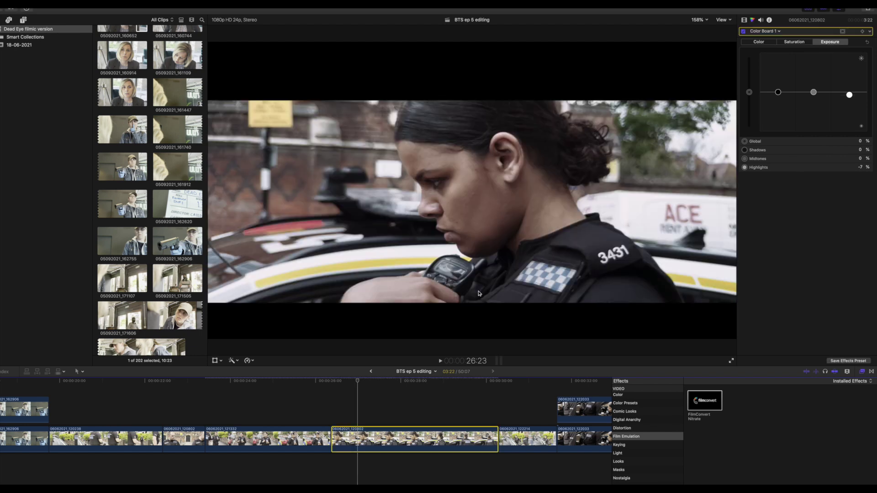
Play back the cut between the two graded clips, and review it again in full screen.
click(313, 380)
key(space)
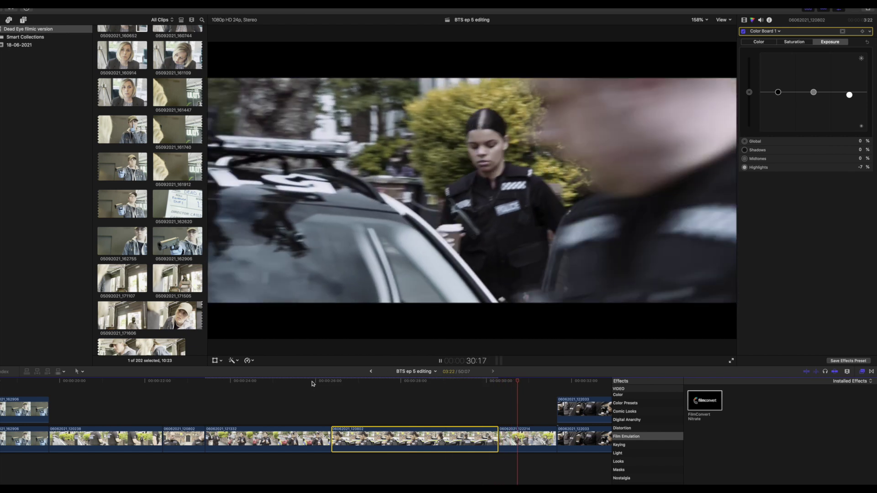
key(space)
click(290, 381)
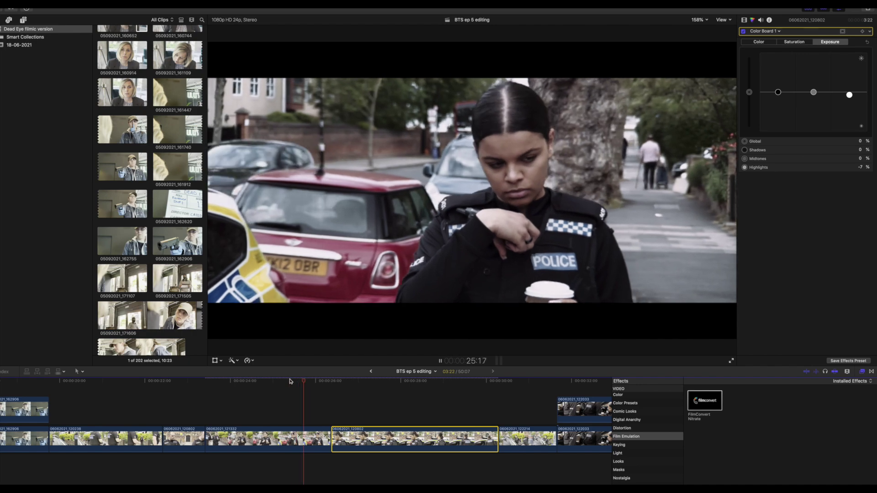
key(super+shift+f)
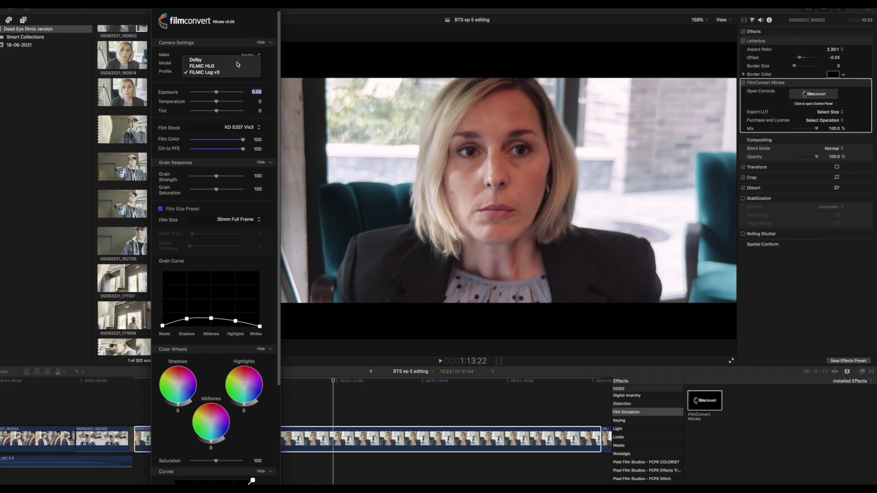
Compare the Dolby profile with FiLMiC Log v3 on the close-up of the blonde woman, ending on FiLMiC Log v3.
click(237, 60)
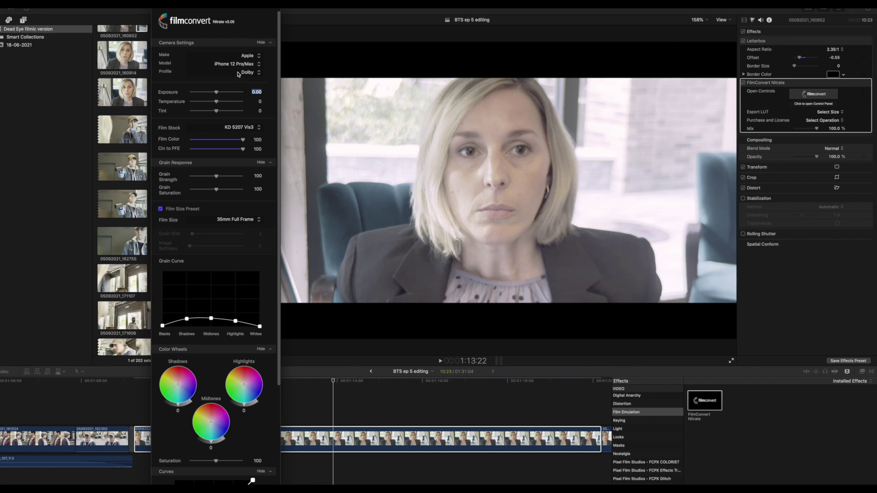
click(237, 73)
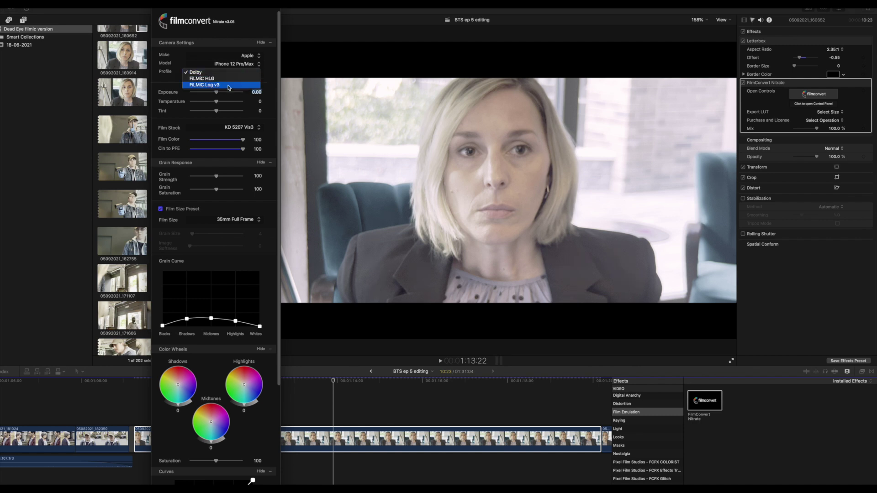
click(230, 87)
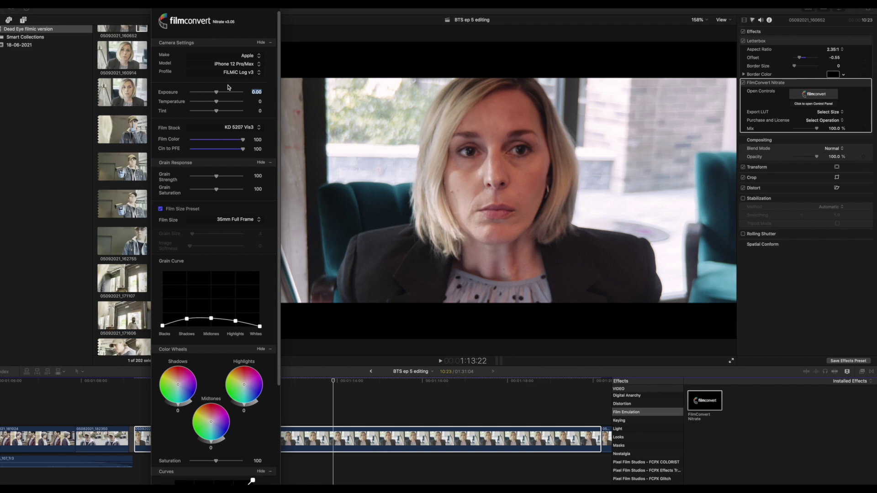
Set FilmConvert Nitrate on the close-up to exposure -0.27, temperature -65, grain strength 21 and grain saturation 21.
drag(217, 94, 215, 94)
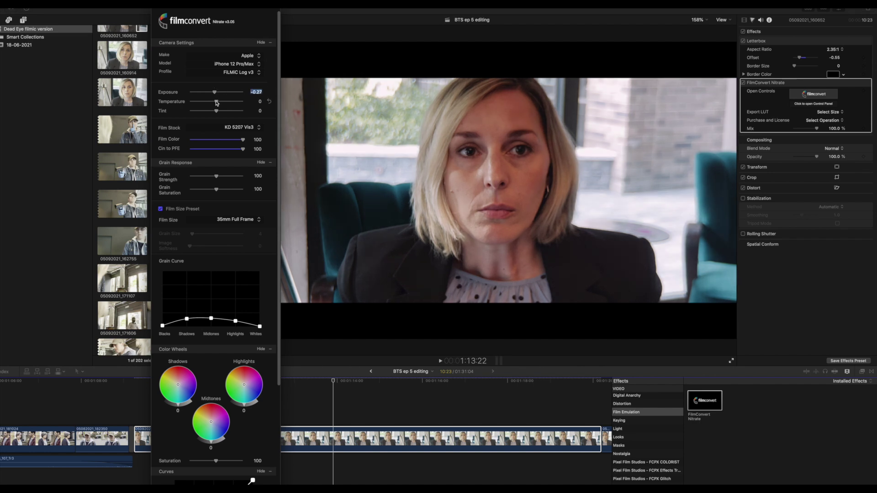
drag(216, 103, 198, 105)
drag(216, 178, 194, 178)
drag(216, 189, 197, 190)
Add a Color Board correction to the close-up with midtone exposure at -12% and global saturation at -51%.
click(753, 19)
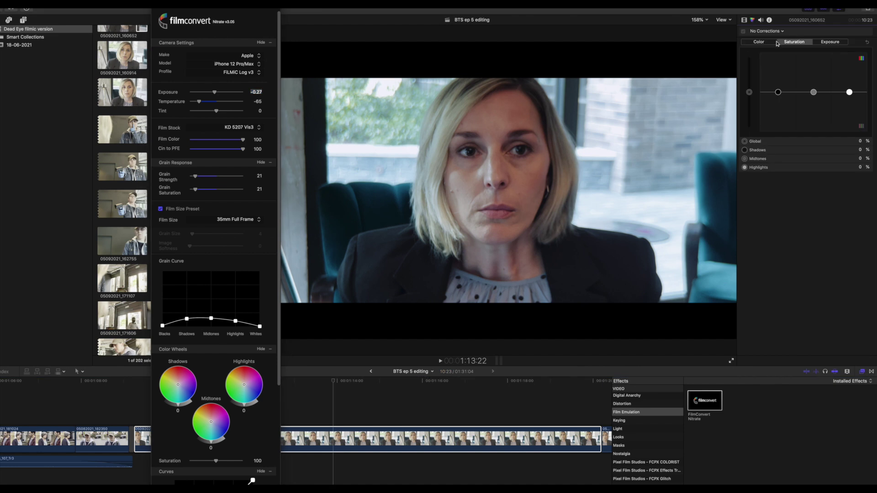
click(833, 41)
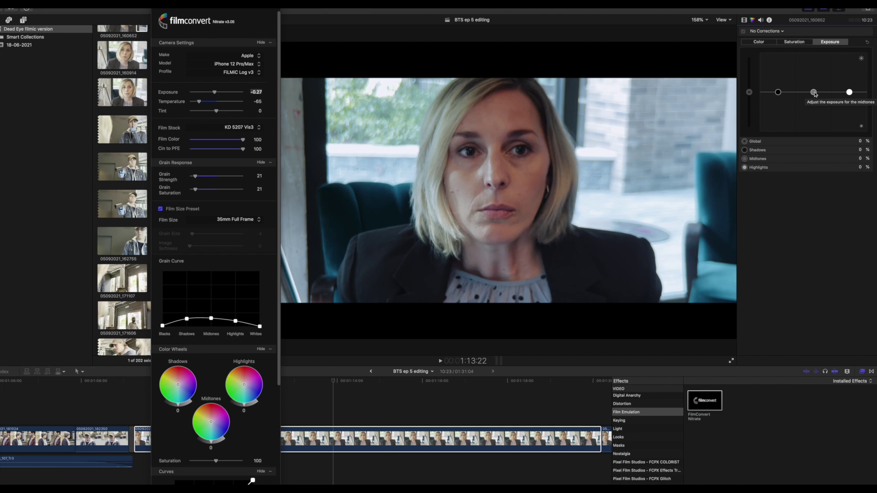
drag(814, 94, 814, 97)
click(794, 42)
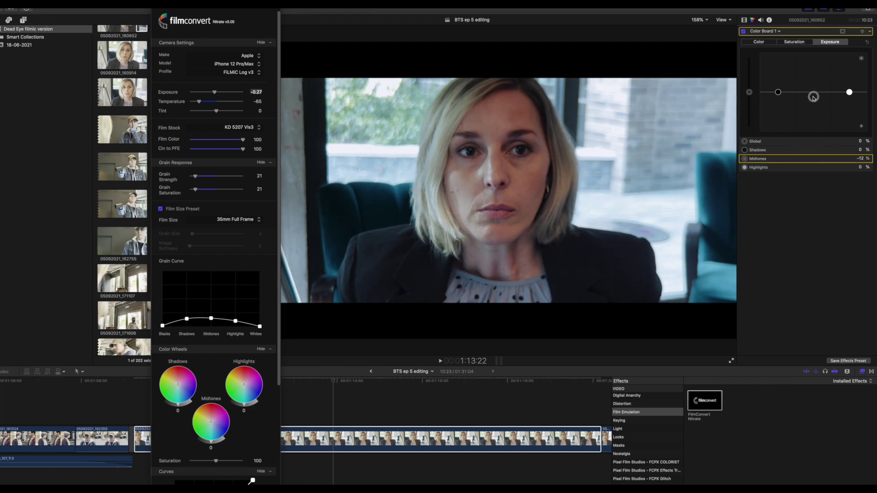
drag(749, 91, 749, 112)
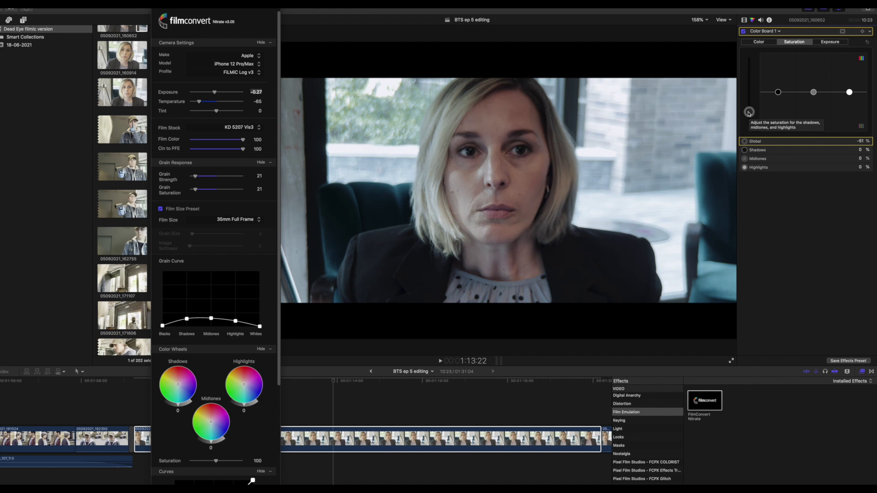
click(758, 41)
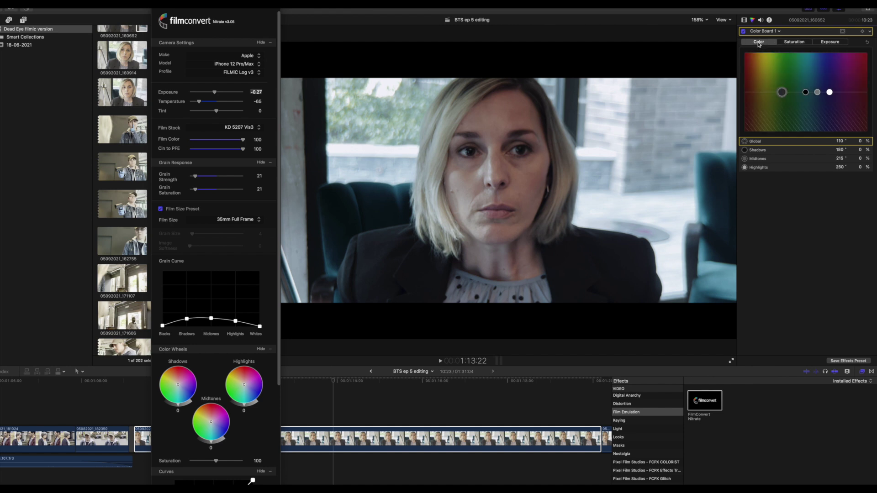
Add a slightly lowered shadow point to FilmConvert's white curve, close its controls, and play the close-up back in full screen.
scroll(257, 343, down, 3)
scroll(258, 343, down, 4)
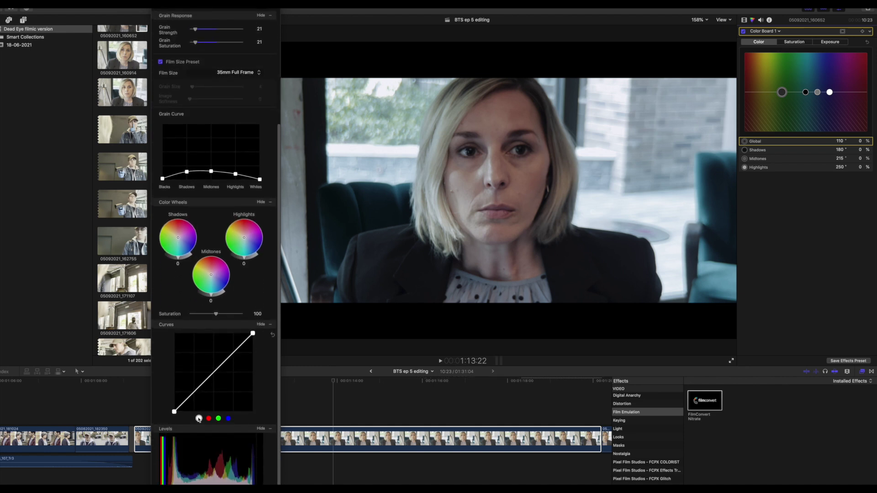
click(188, 401)
click(187, 401)
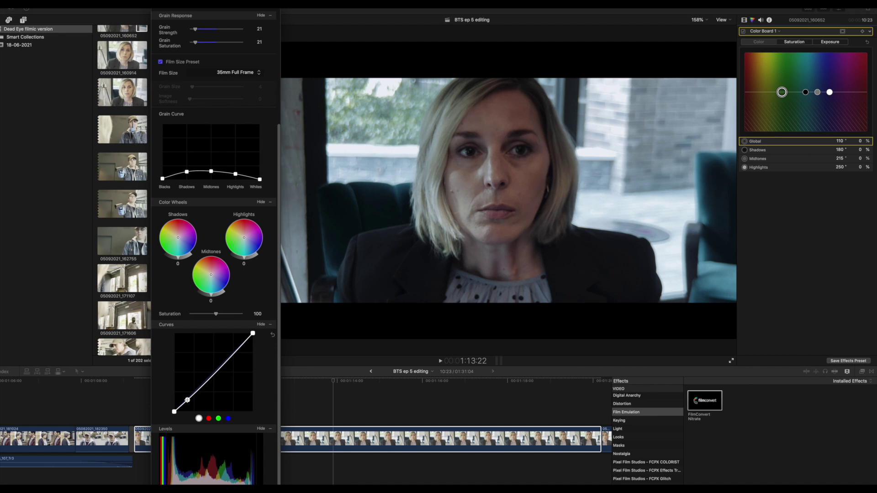
click(288, 392)
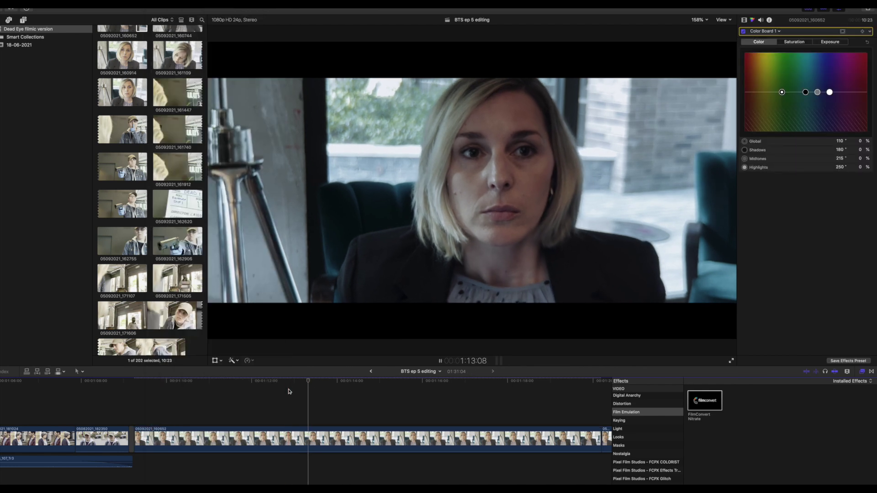
key(super+shift+f)
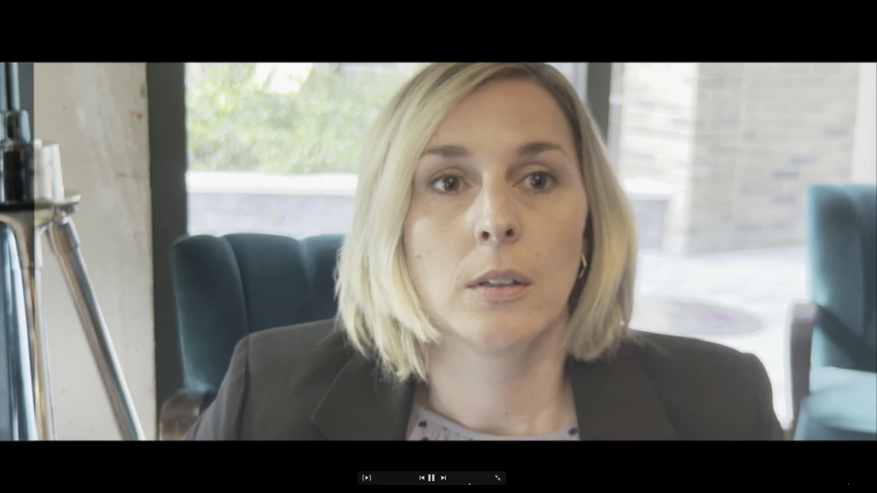